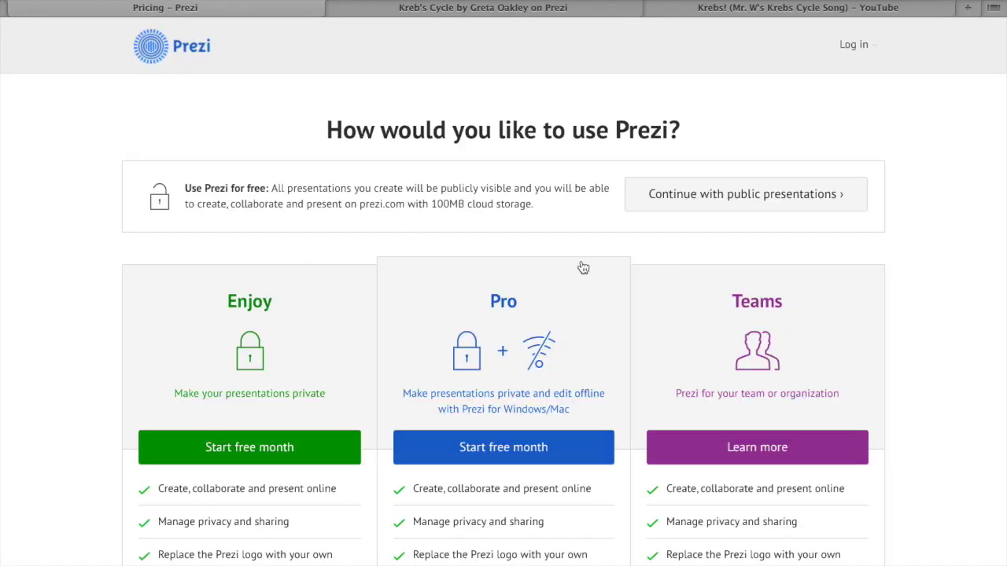
# Log in to the Prezi account with the prefilled credentials and look over the existing prezis
pyautogui.click(263, 450)
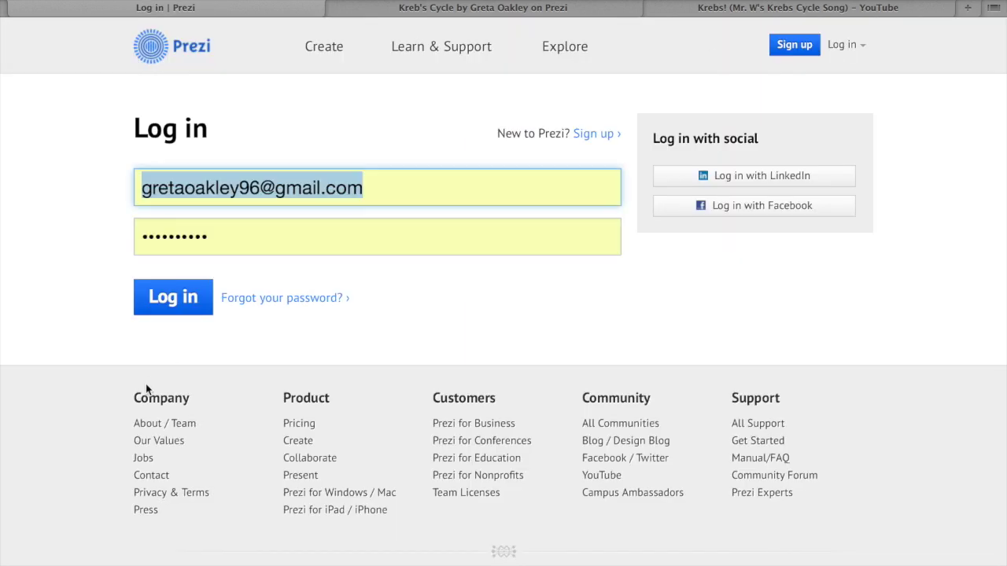
pyautogui.click(165, 304)
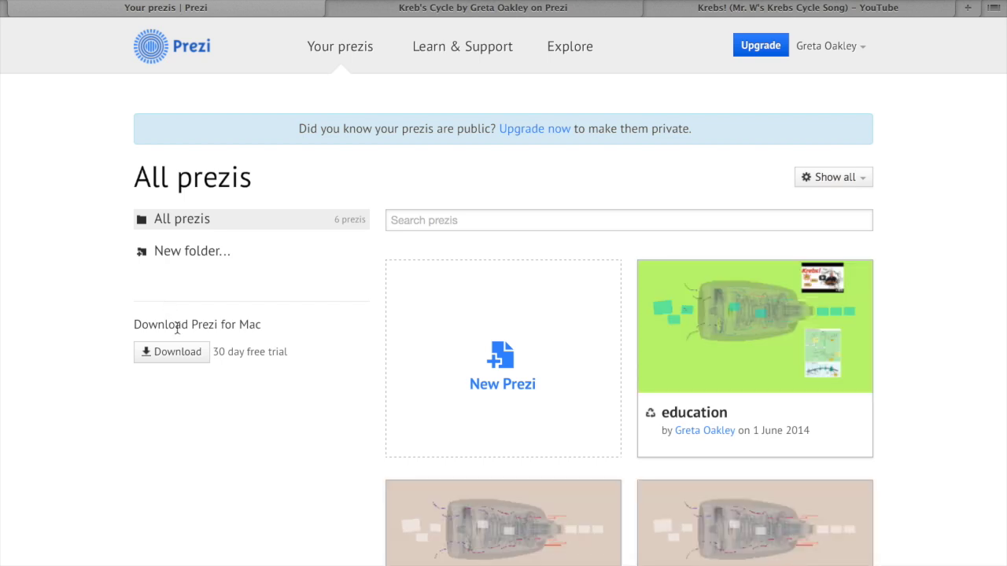
pyautogui.scroll(-3, 246, 466)
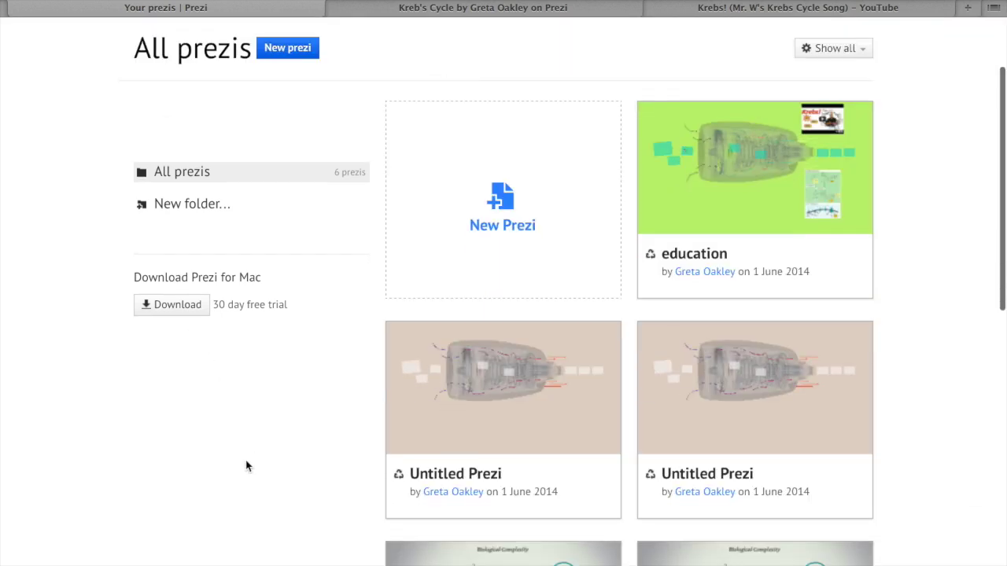
pyautogui.scroll(4, 246, 466)
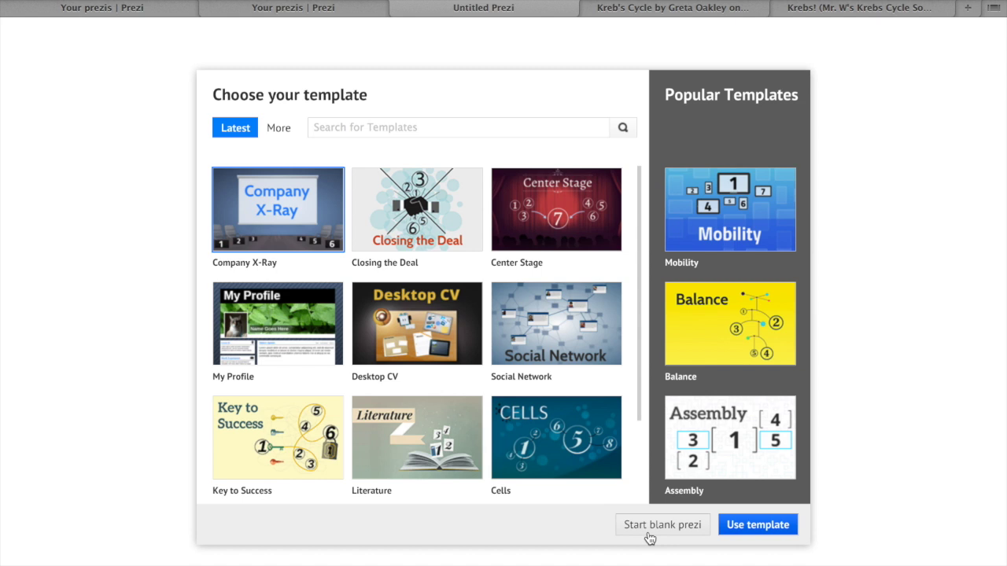
# Start the new prezi from the Input-Output template among the latest templates
pyautogui.rightClick(638, 413)
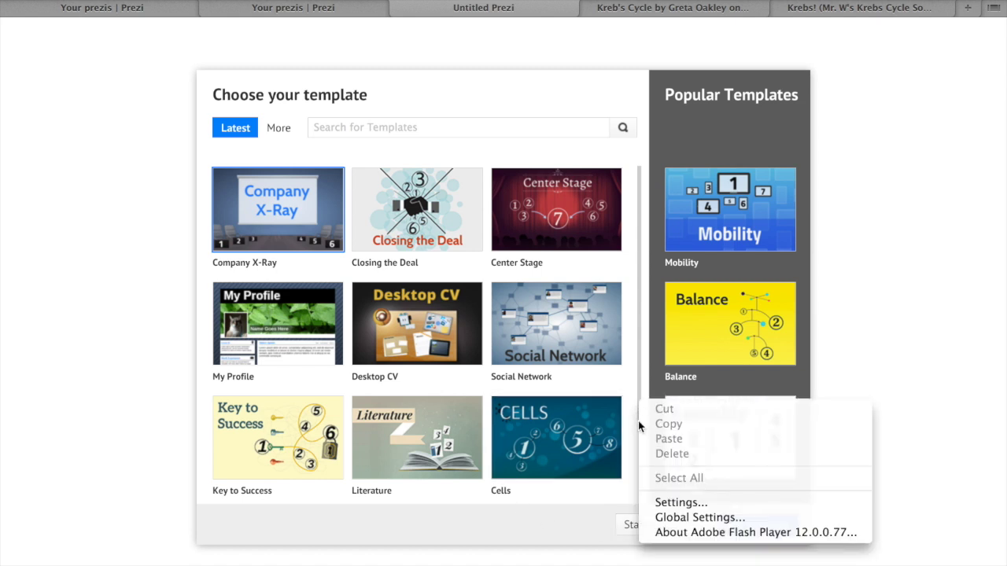
pyautogui.click(637, 374)
pyautogui.scroll(-2, 641, 415)
pyautogui.rightClick(641, 415)
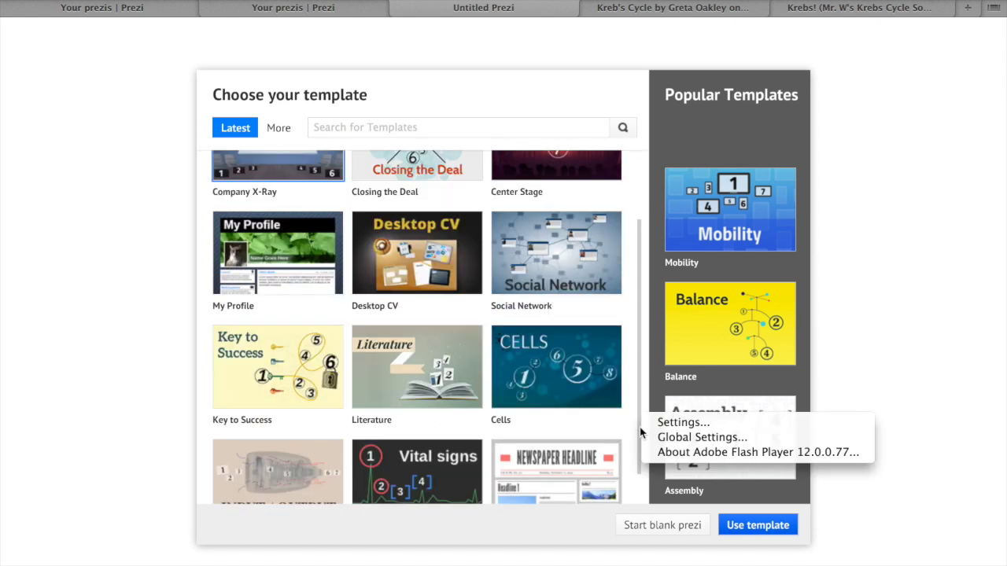
pyautogui.scroll(-2, 637, 440)
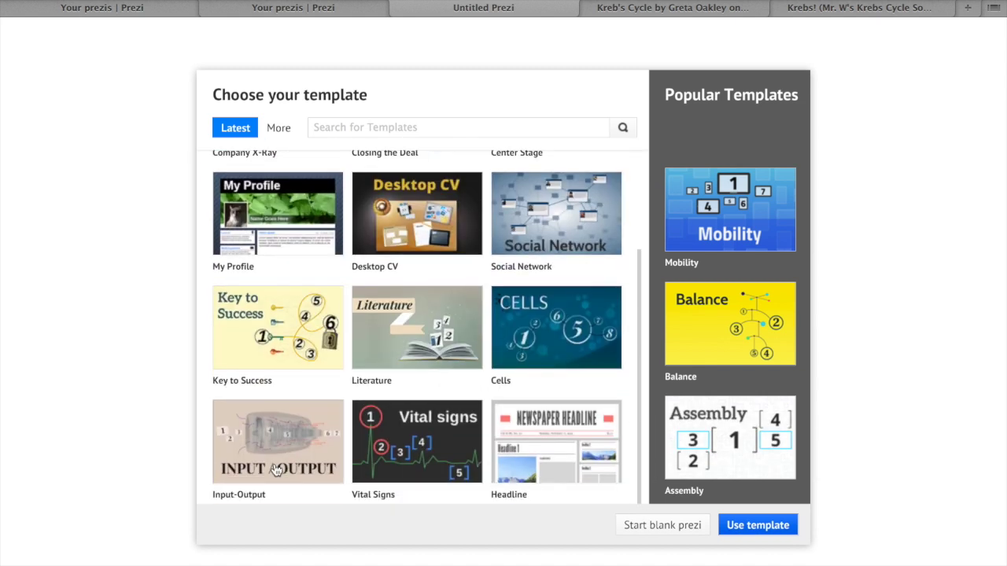
pyautogui.click(234, 451)
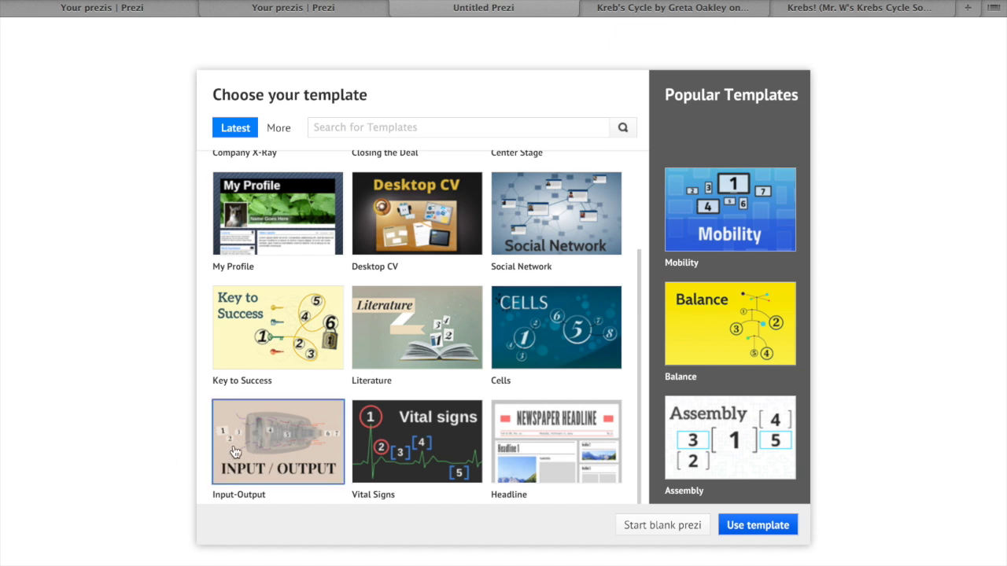
pyautogui.click(758, 528)
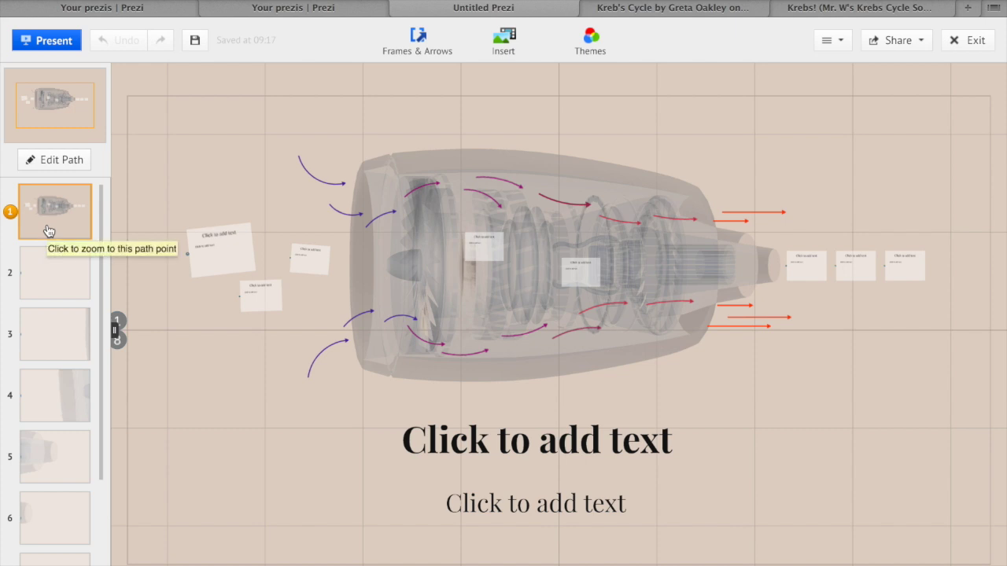
# Try reordering the path by moving step 3 ahead of step 2, and restore the original order
pyautogui.moveTo(45, 334); pyautogui.dragTo(21, 271)
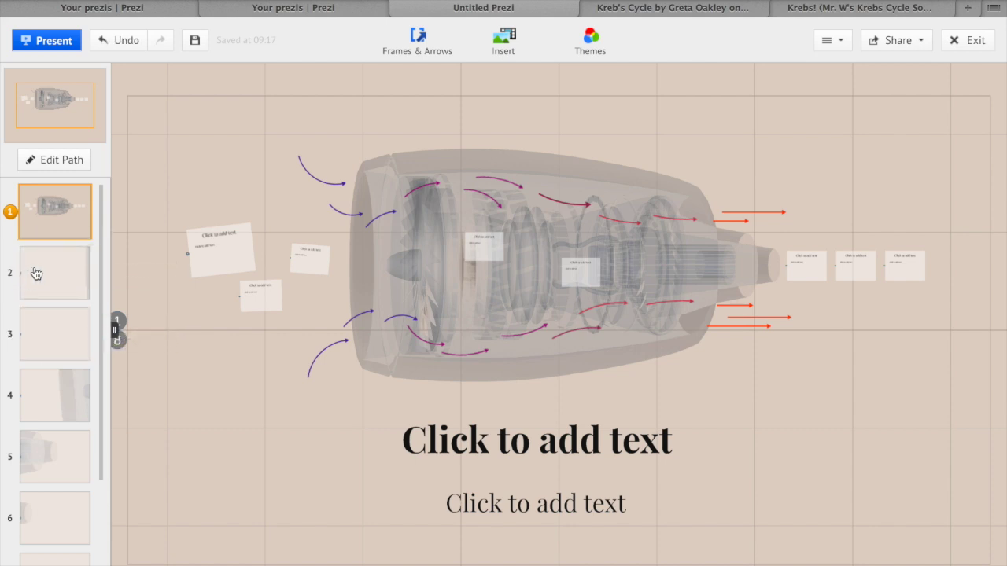
pyautogui.rightClick(37, 268)
pyautogui.press('Escape')
pyautogui.moveTo(40, 269); pyautogui.dragTo(32, 336)
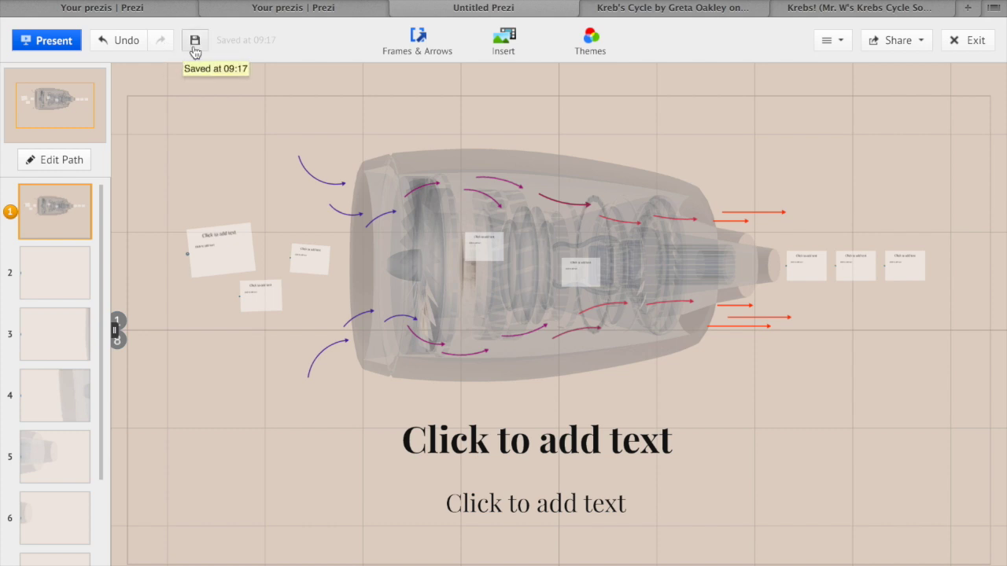
pyautogui.click(834, 41)
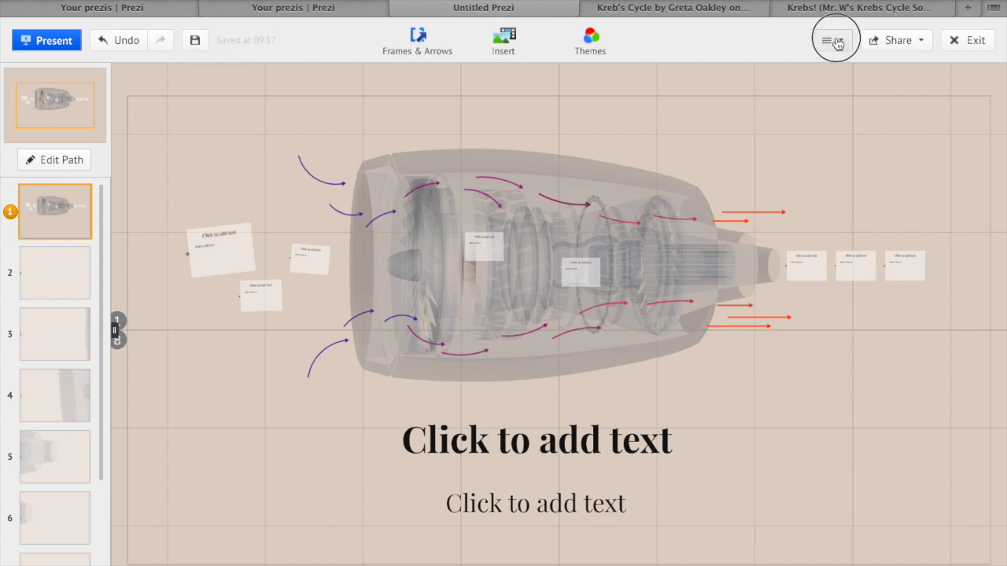
pyautogui.click(908, 46)
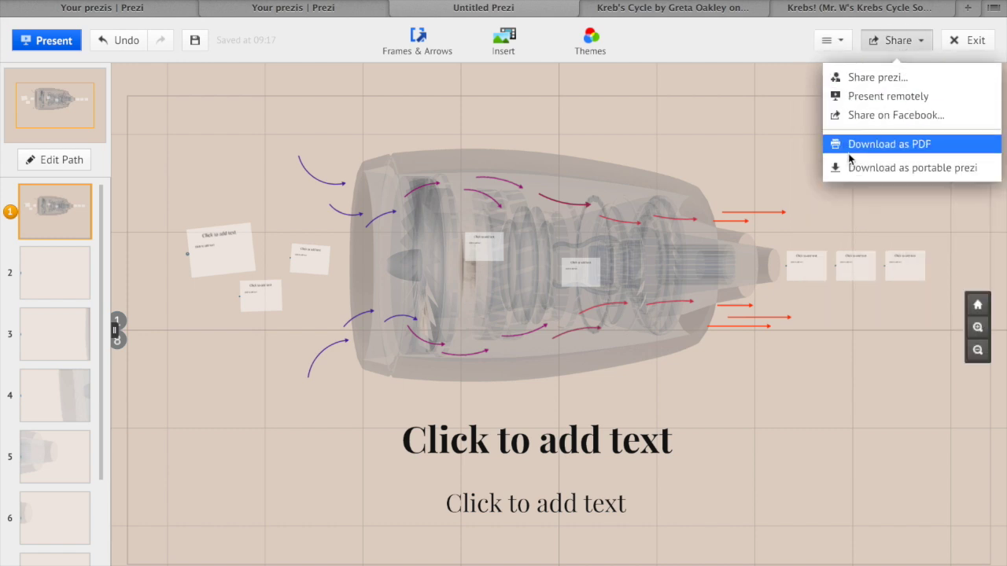
pyautogui.click(417, 57)
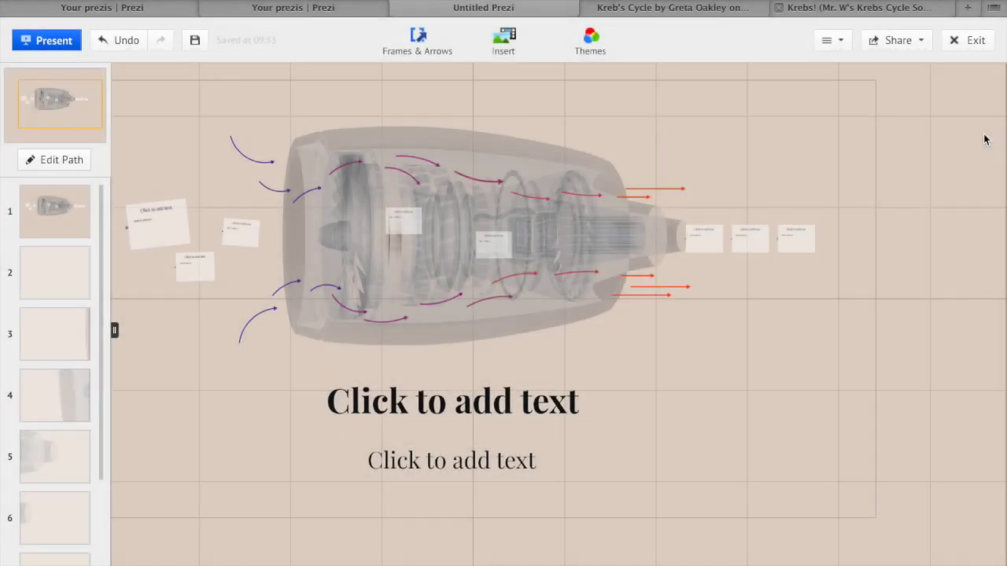
# Insert the image file 1_2.jpg from the Prezi folder, shrunk and placed below the three small frames beside the engine's exhaust
pyautogui.click(503, 39)
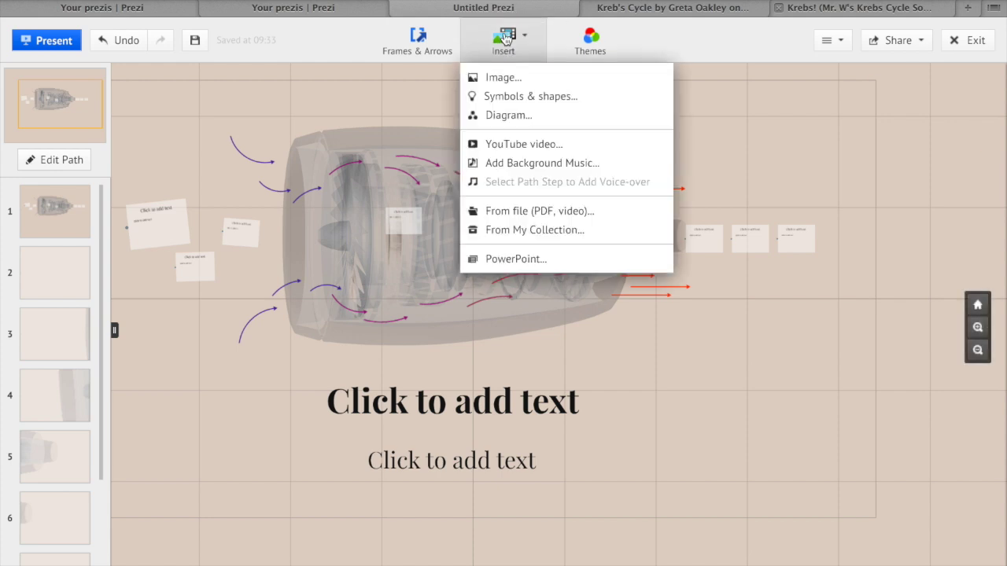
pyautogui.click(503, 78)
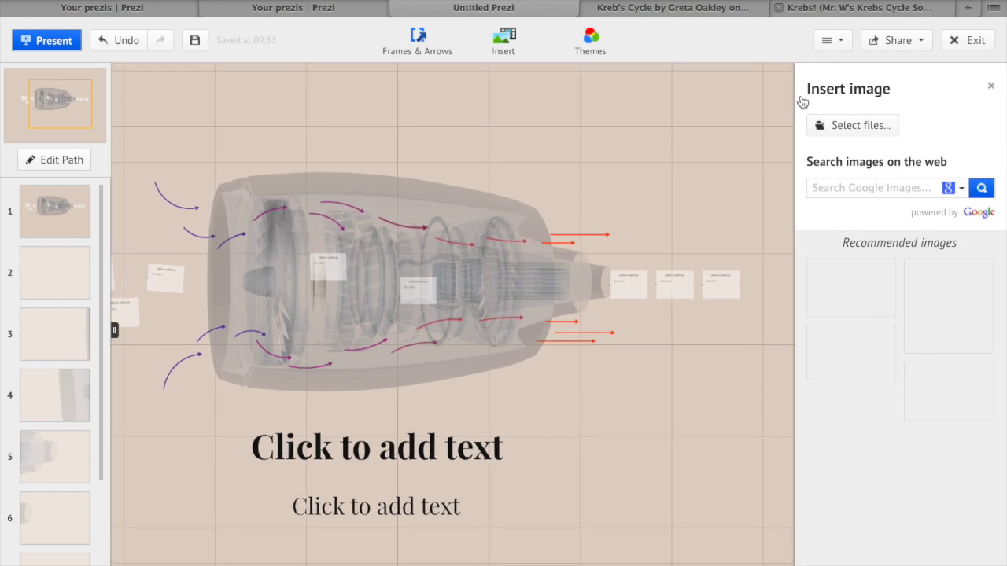
pyautogui.click(822, 127)
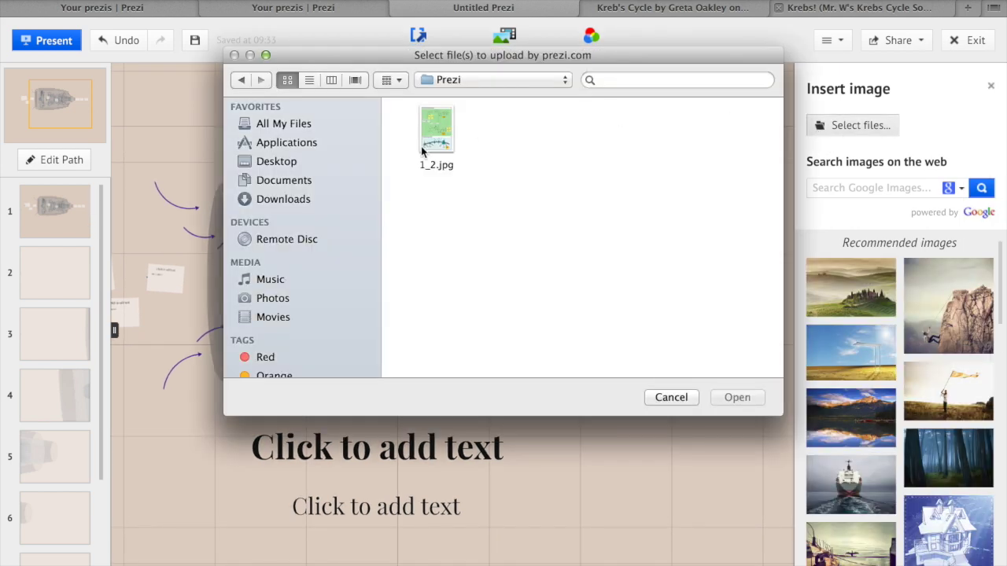
pyautogui.click(442, 132)
pyautogui.click(751, 398)
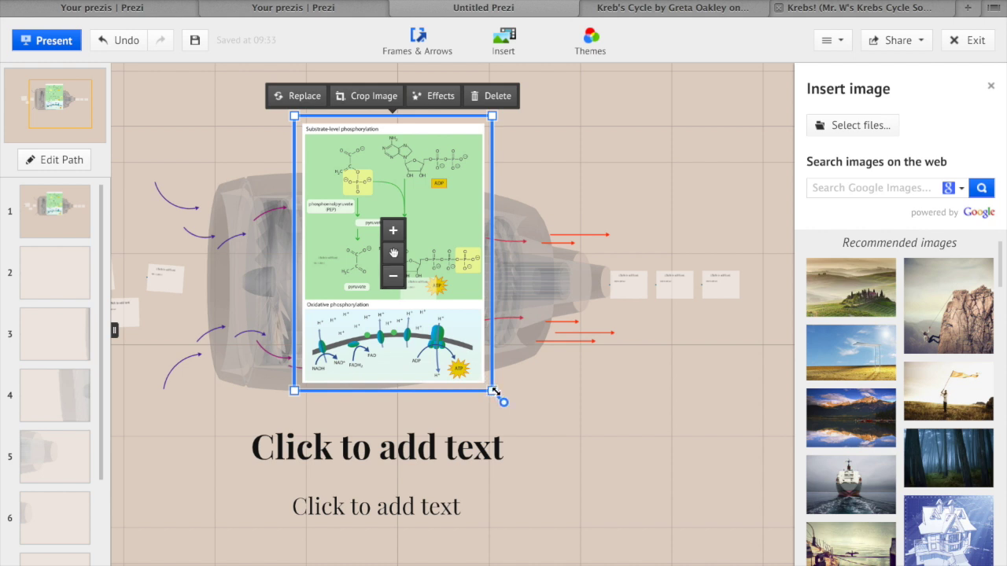
pyautogui.moveTo(494, 391); pyautogui.dragTo(436, 311)
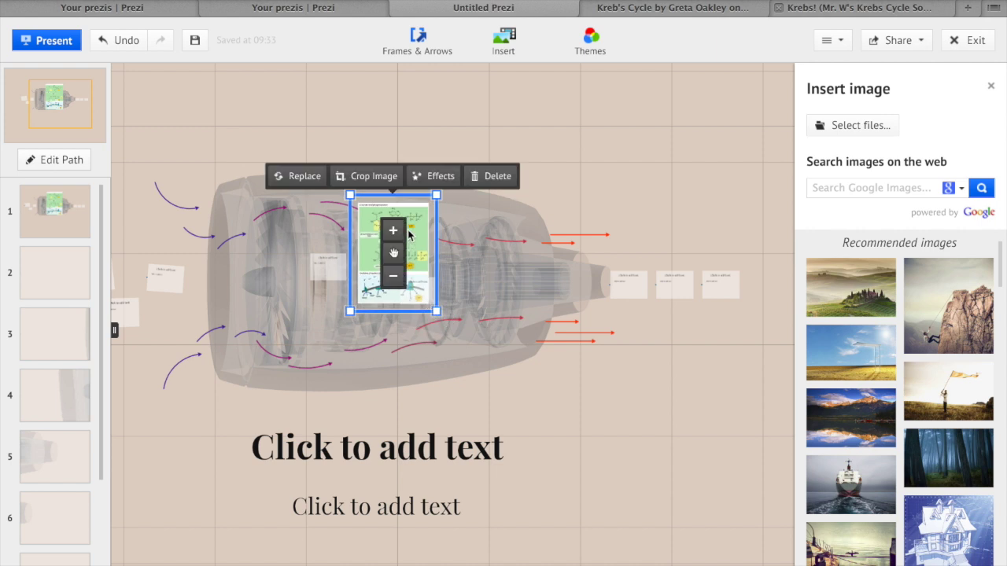
pyautogui.moveTo(393, 252); pyautogui.dragTo(684, 421)
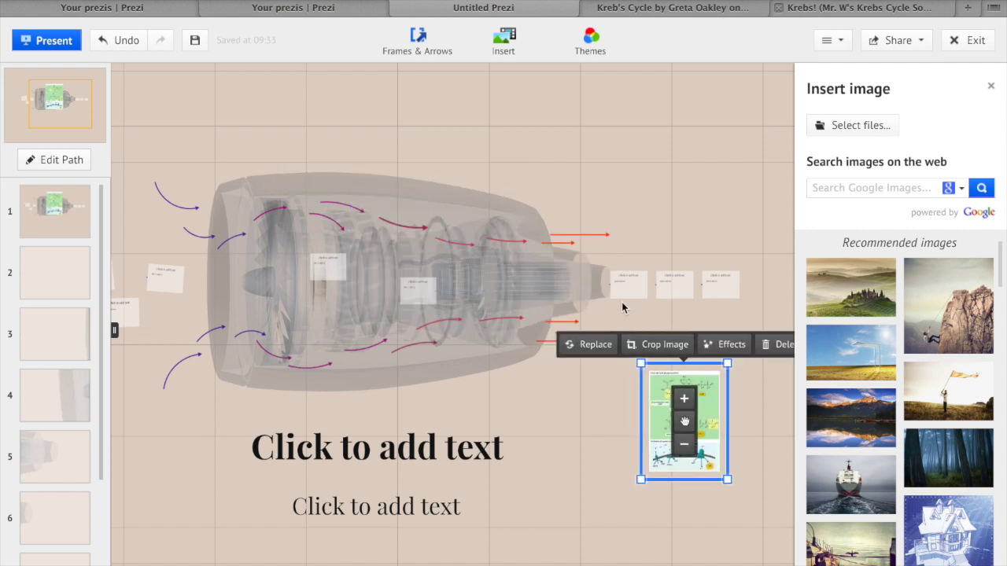
pyautogui.click(508, 45)
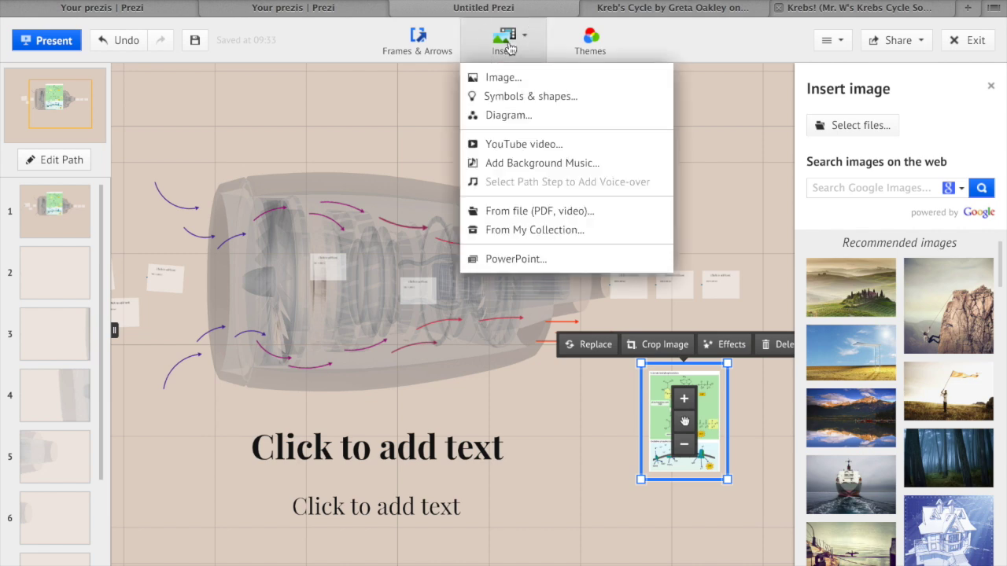
pyautogui.click(515, 144)
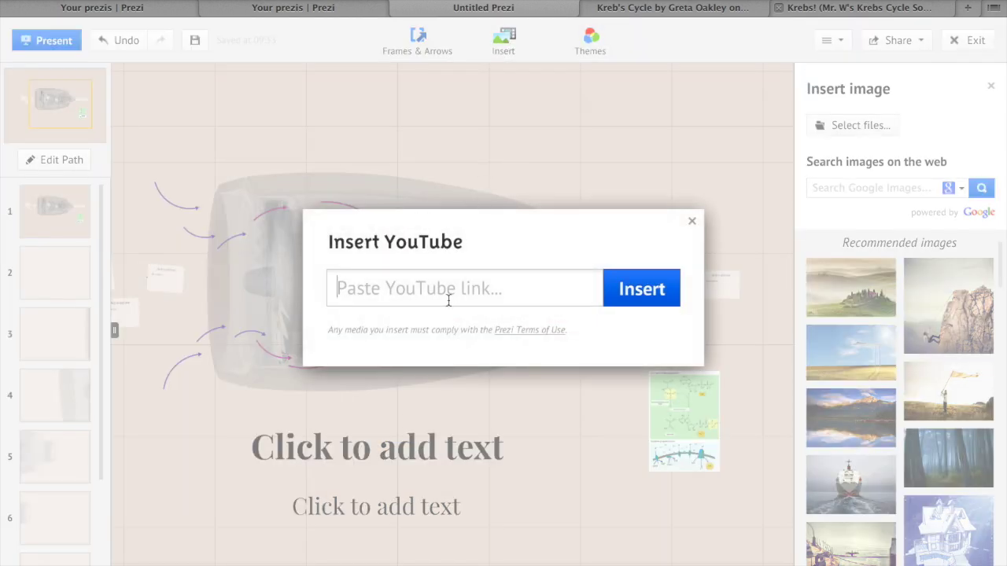
pyautogui.click(825, 16)
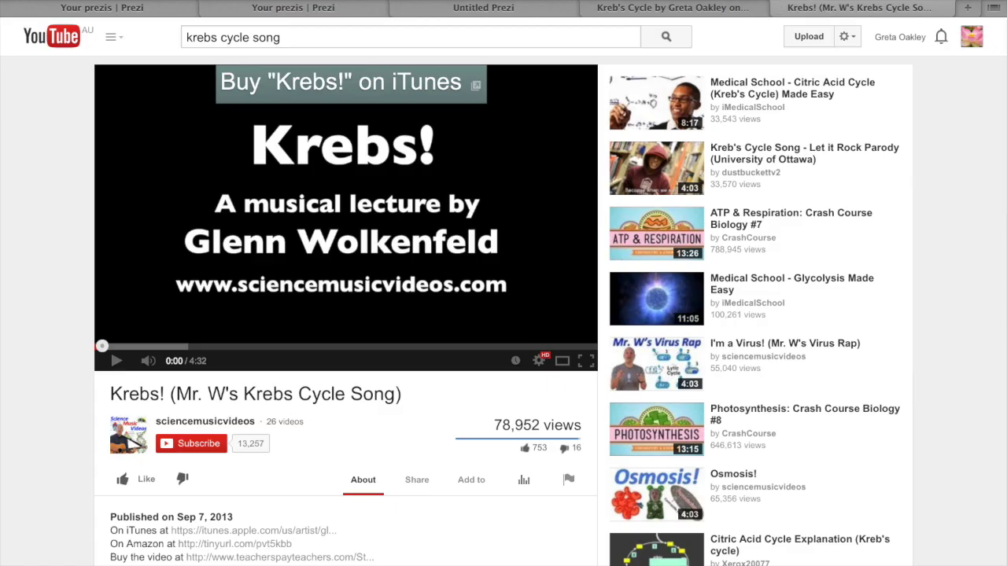
pyautogui.click(535, 19)
pyautogui.click(474, 287)
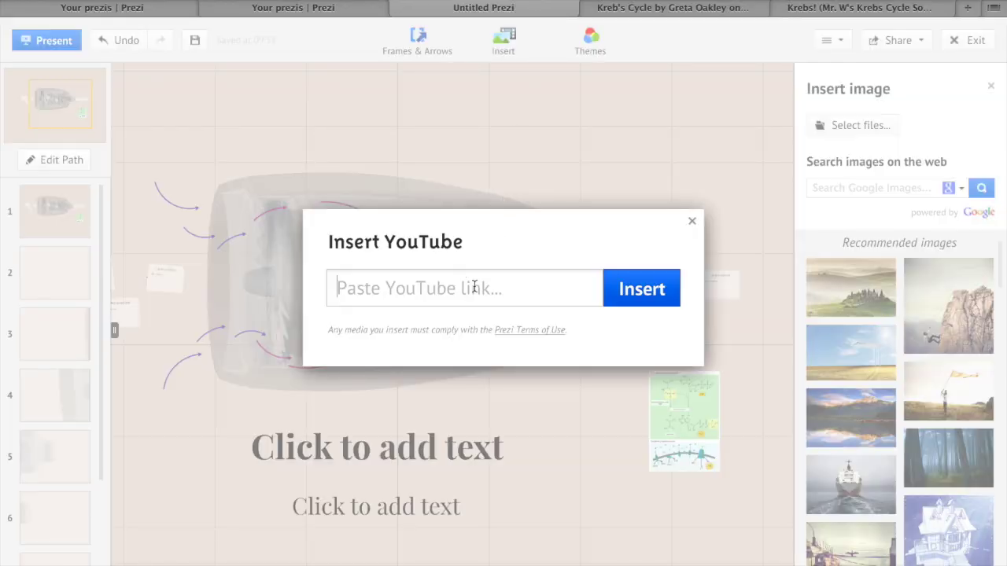
pyautogui.write('https://www.youtube.com/watch?v=JPCs5pn7UNI')
pyautogui.click(673, 288)
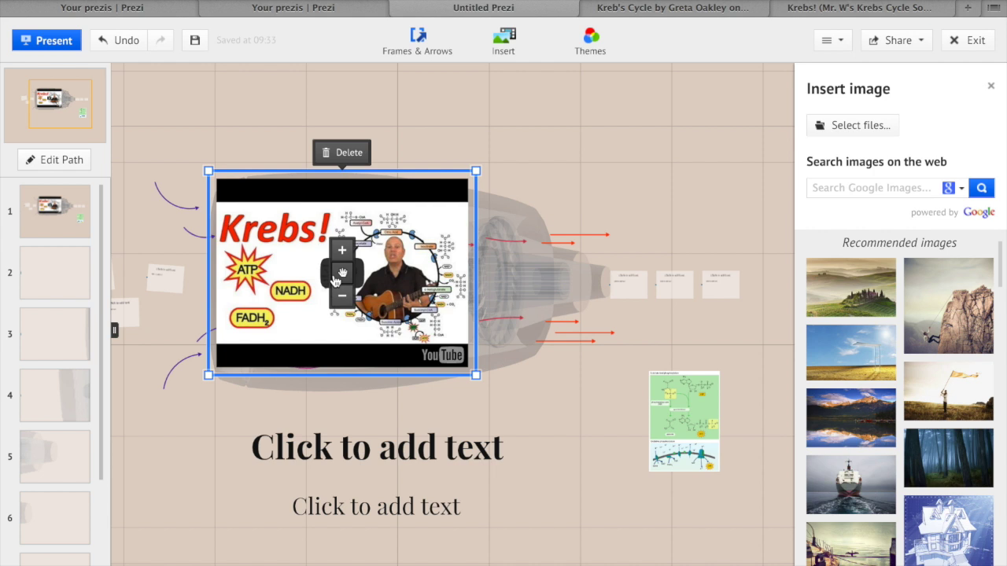
pyautogui.moveTo(471, 373); pyautogui.dragTo(434, 343)
pyautogui.moveTo(344, 273); pyautogui.dragTo(718, 147)
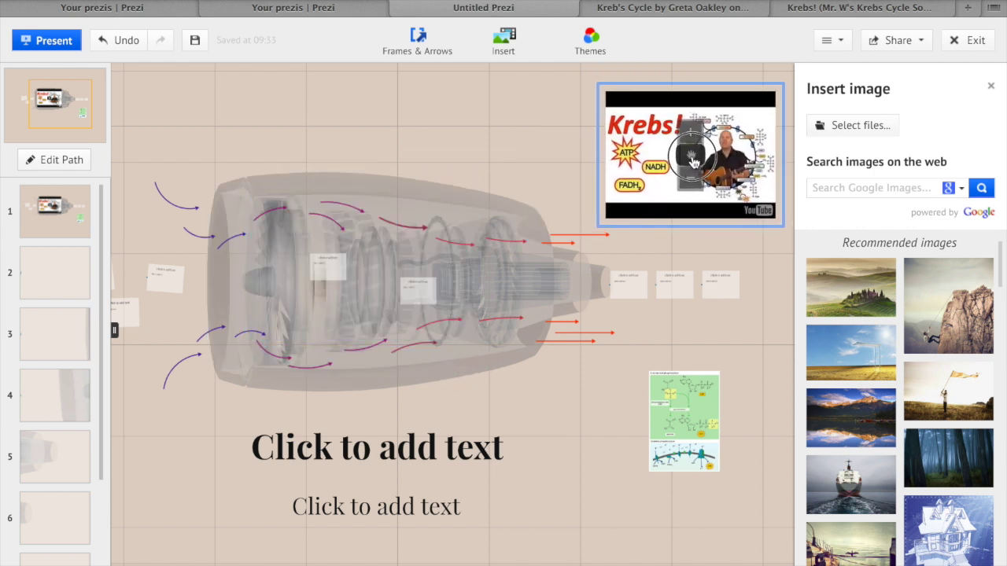
# Try the Space theme on the prezi and revert to the original theme
pyautogui.click(582, 47)
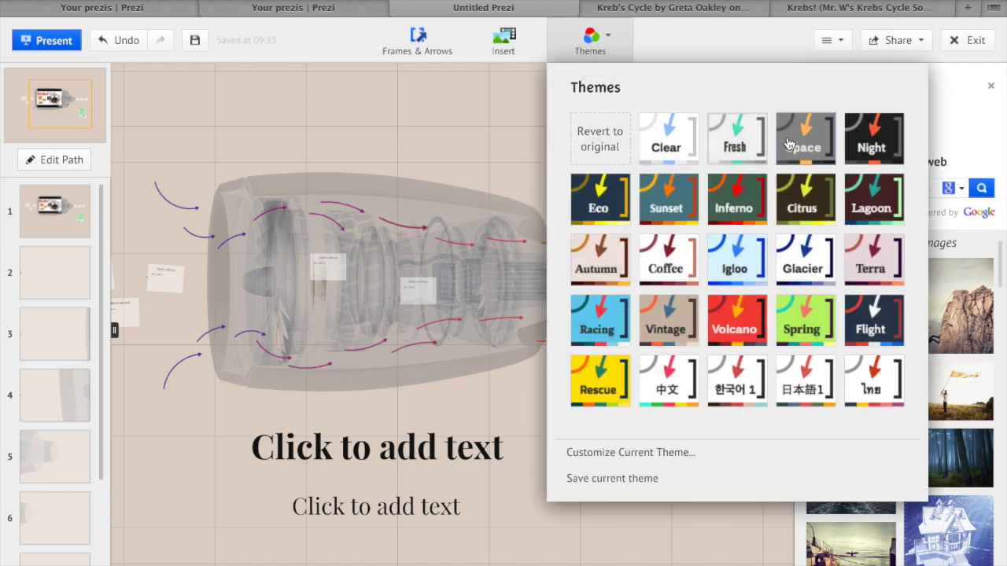
pyautogui.click(789, 144)
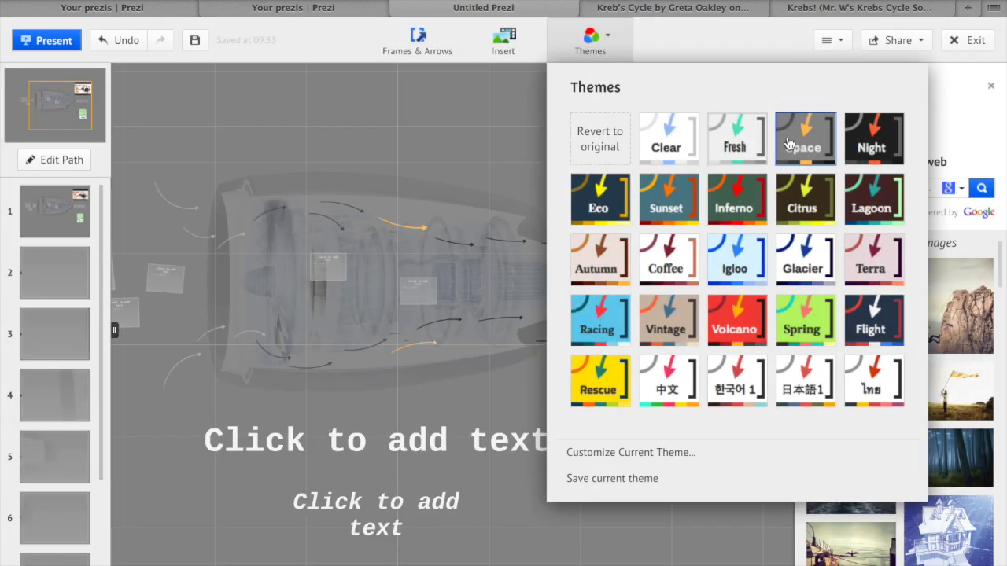
pyautogui.click(611, 130)
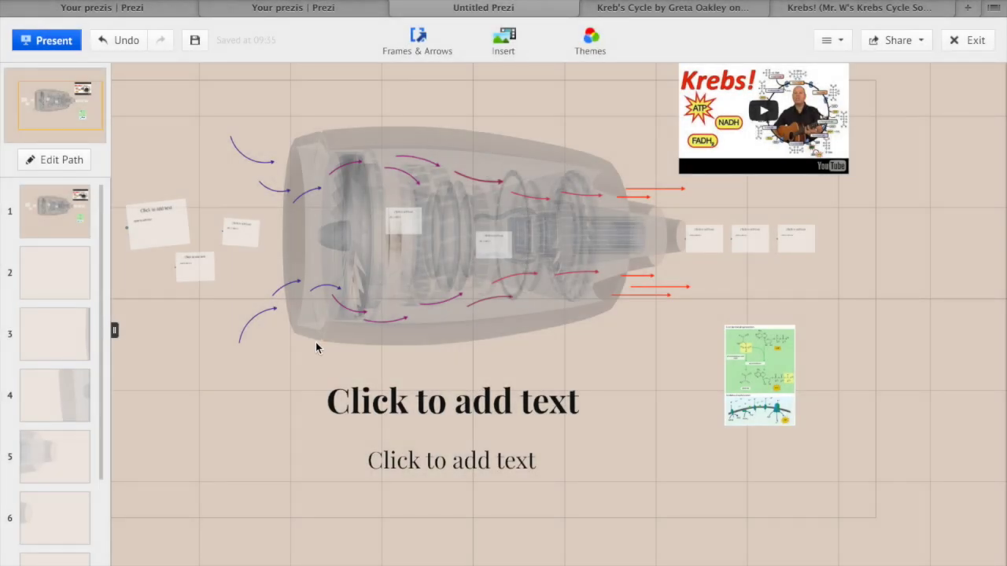
# Enter "Education" as the heading of the frame at path step 2 and format it with the Body style
pyautogui.click(41, 274)
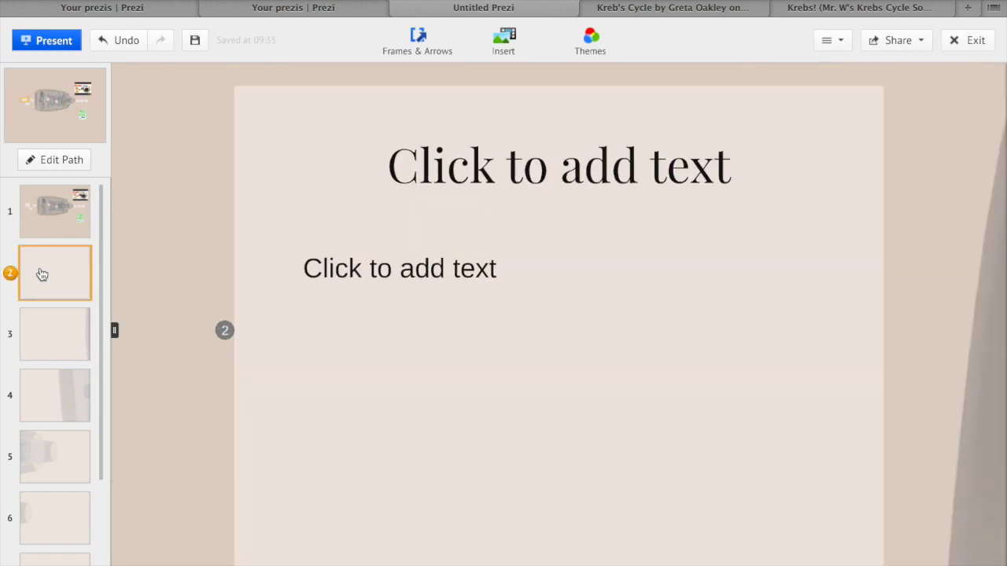
pyautogui.click(450, 173)
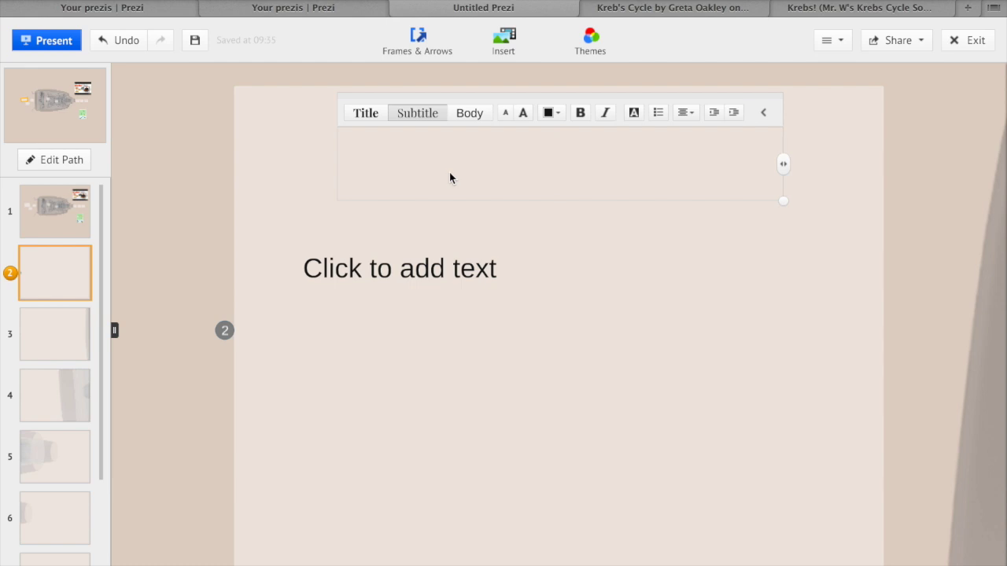
pyautogui.write('Education')
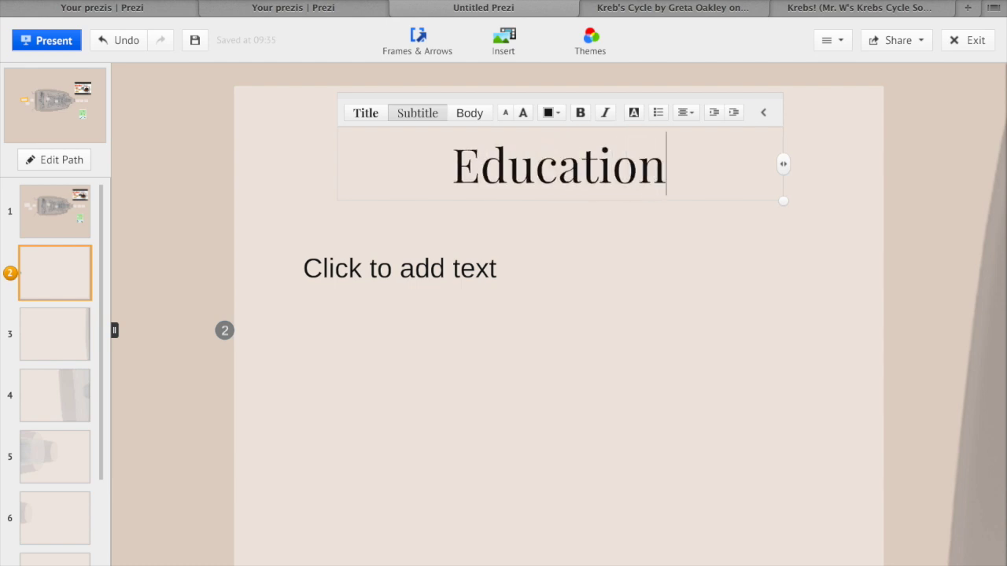
pyautogui.click(369, 115)
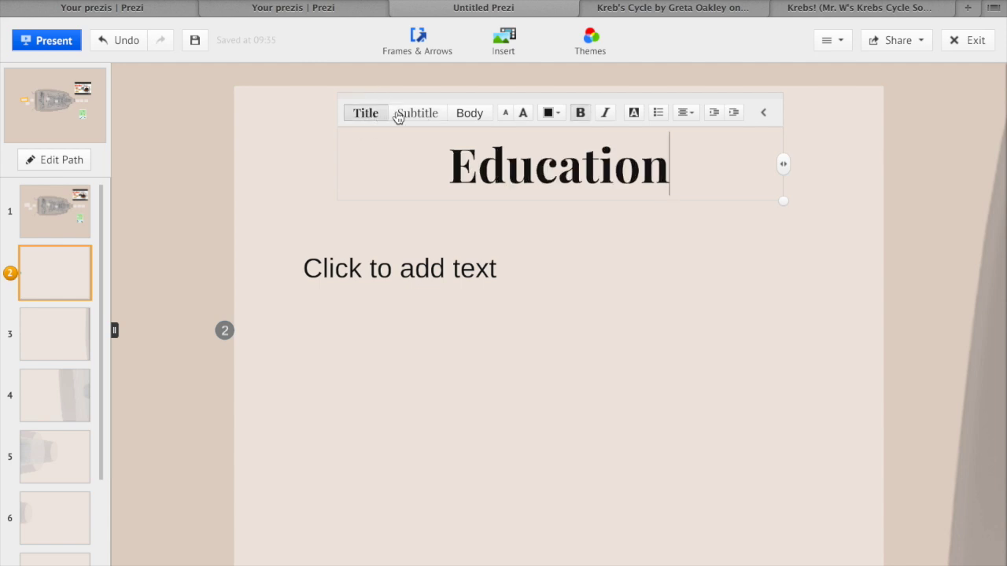
pyautogui.click(466, 115)
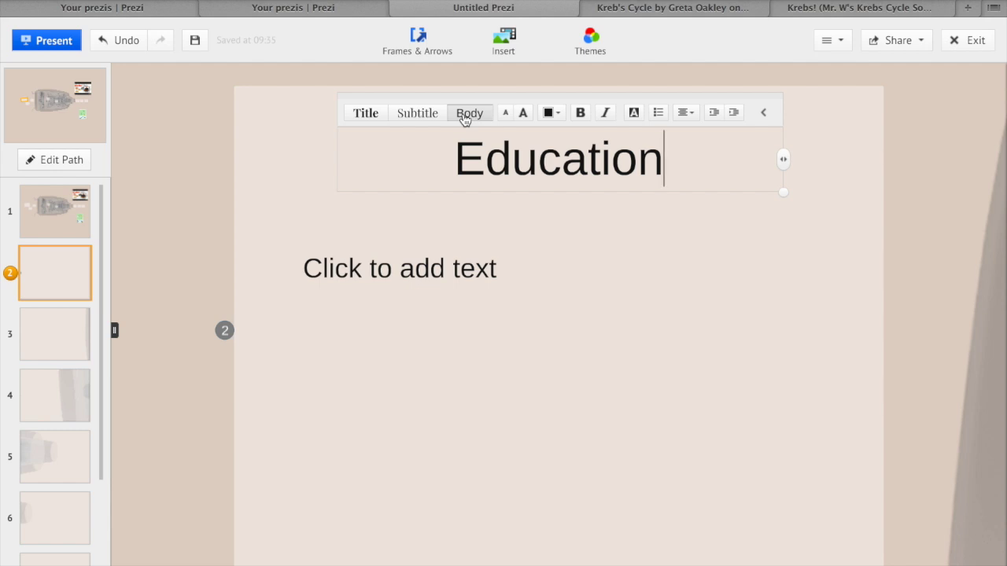
pyautogui.click(505, 114)
pyautogui.click(523, 113)
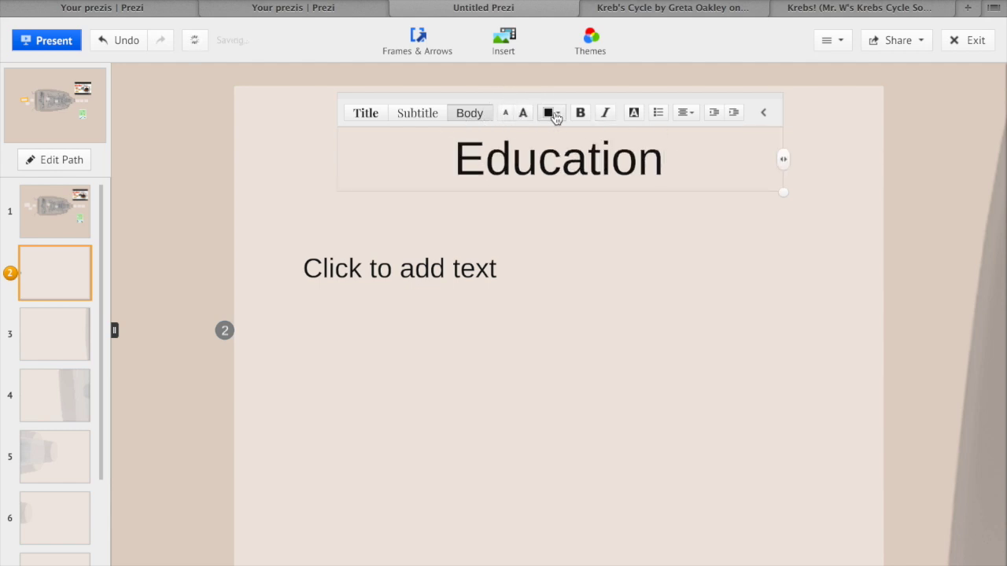
# Make the "Education" heading bold and italic with a text background and a bullet, and return to the prezi's overview
pyautogui.click(549, 112)
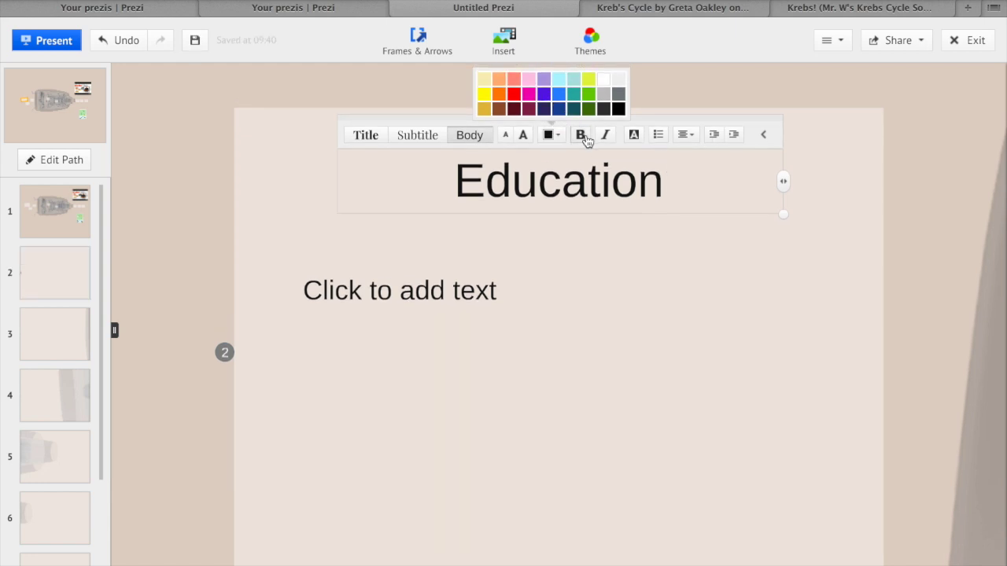
pyautogui.click(579, 135)
pyautogui.click(607, 136)
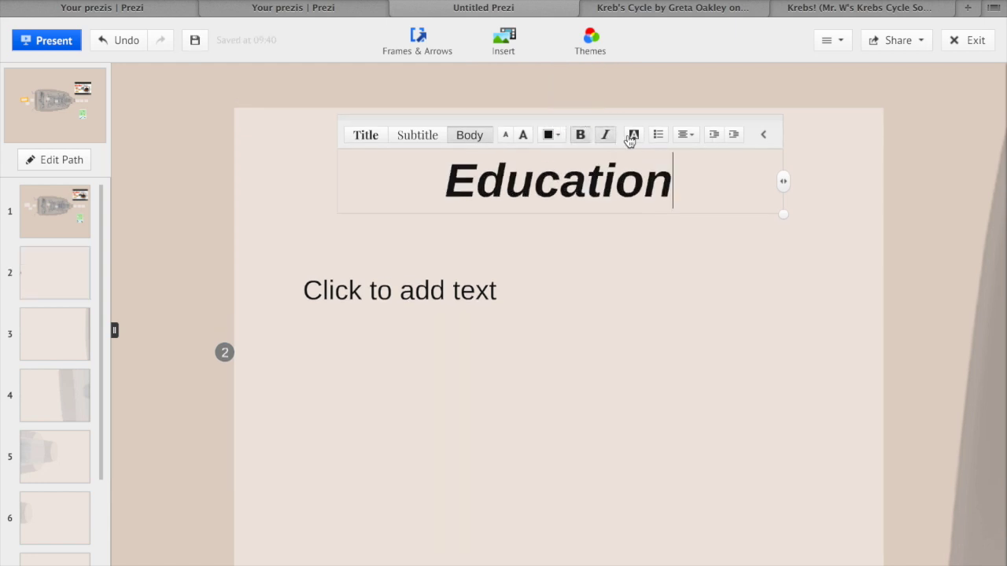
pyautogui.click(633, 137)
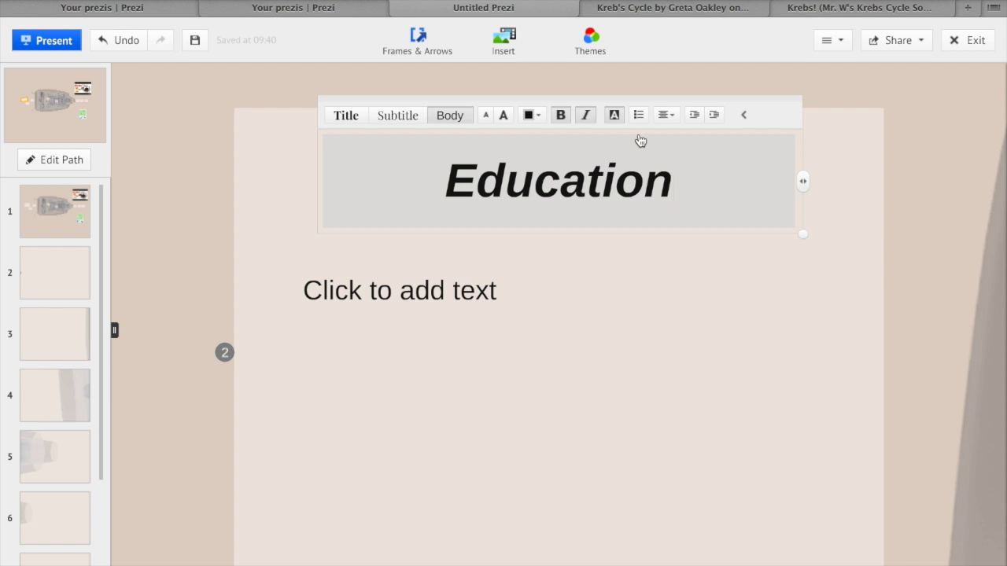
pyautogui.click(638, 117)
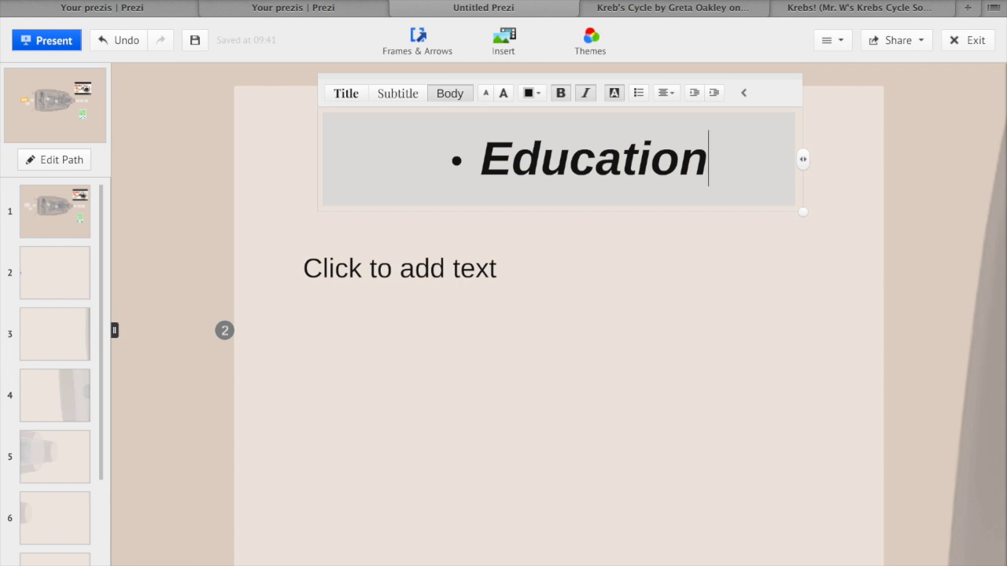
pyautogui.click(196, 473)
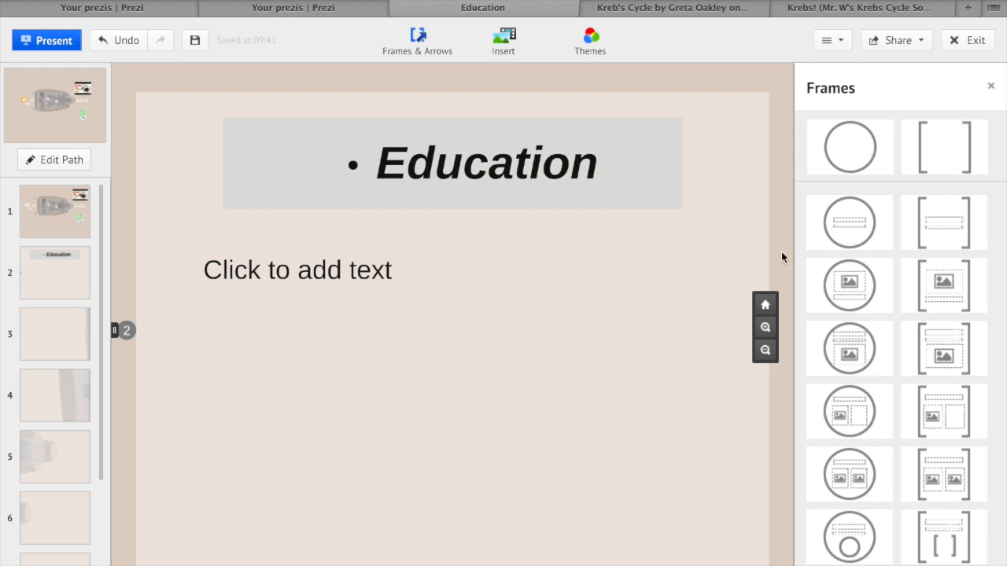
pyautogui.click(766, 307)
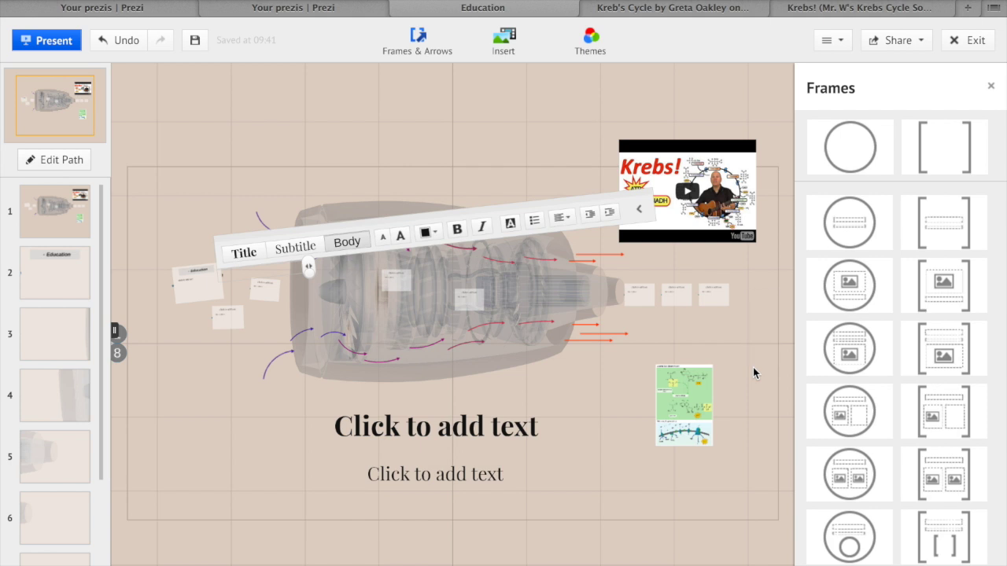
# Step through the finished Kreb's Cycle prezi from its overview to the cellular respiration diagram, examining each frame's content
pyautogui.moveTo(753, 366)
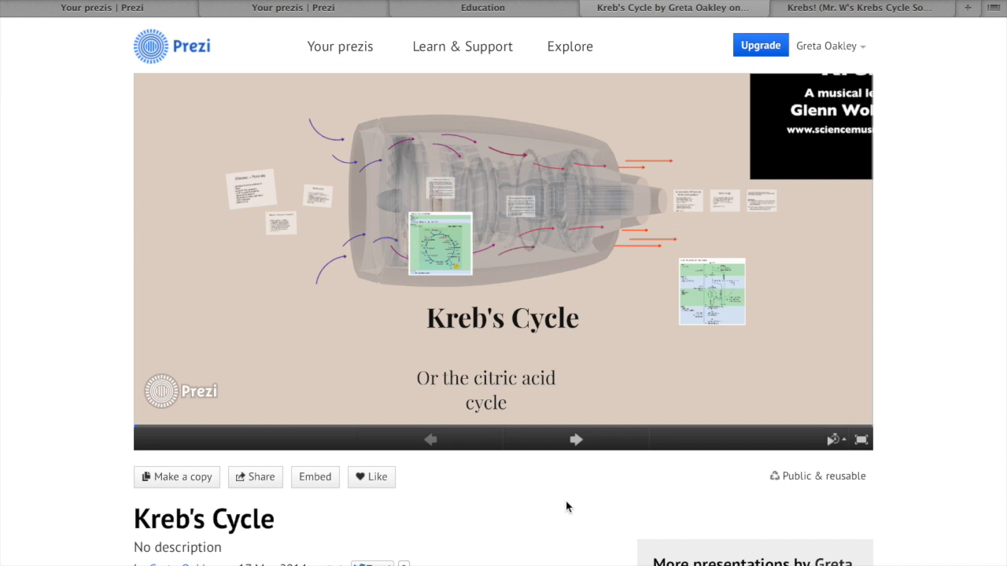
pyautogui.click(576, 439)
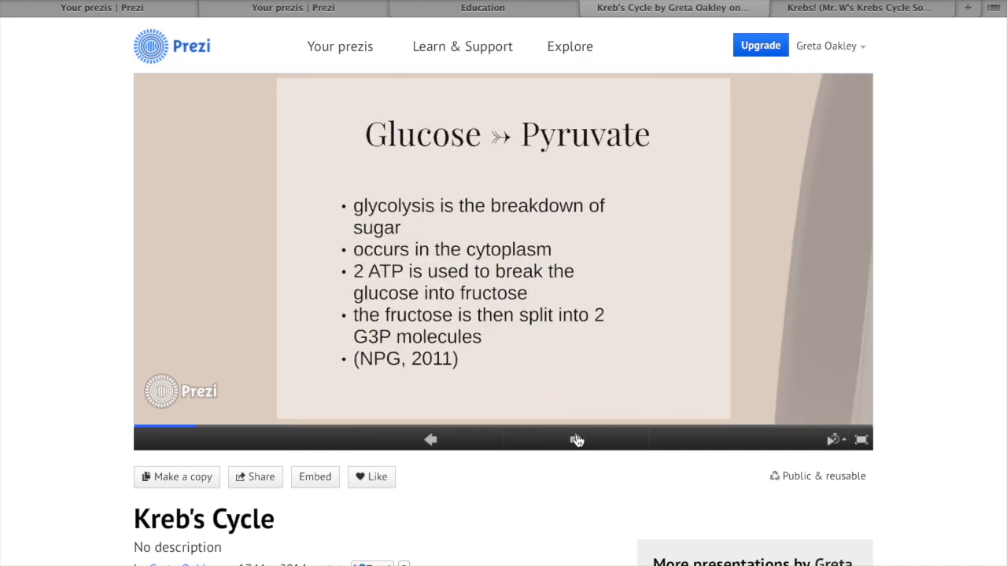
pyautogui.click(576, 441)
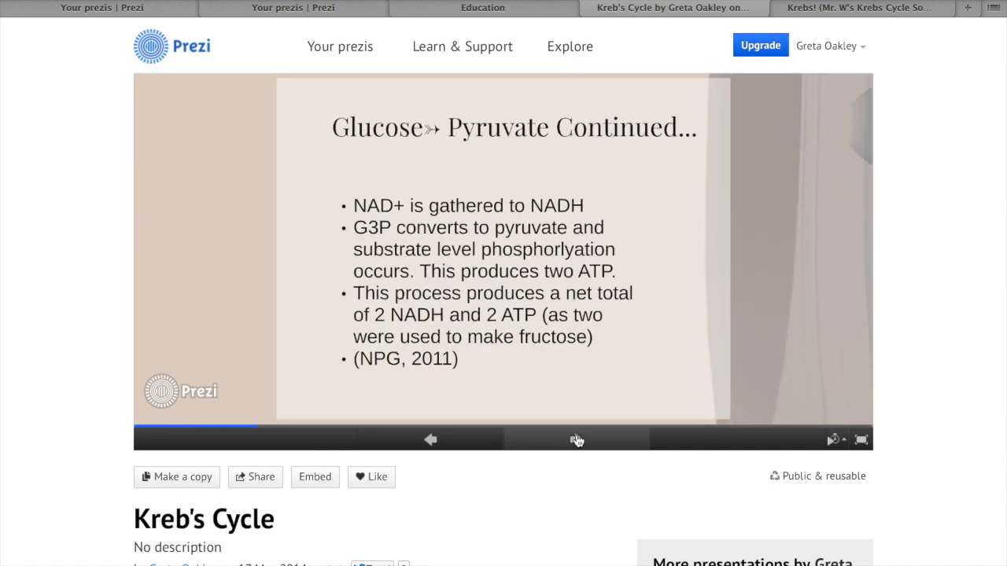
pyautogui.click(577, 441)
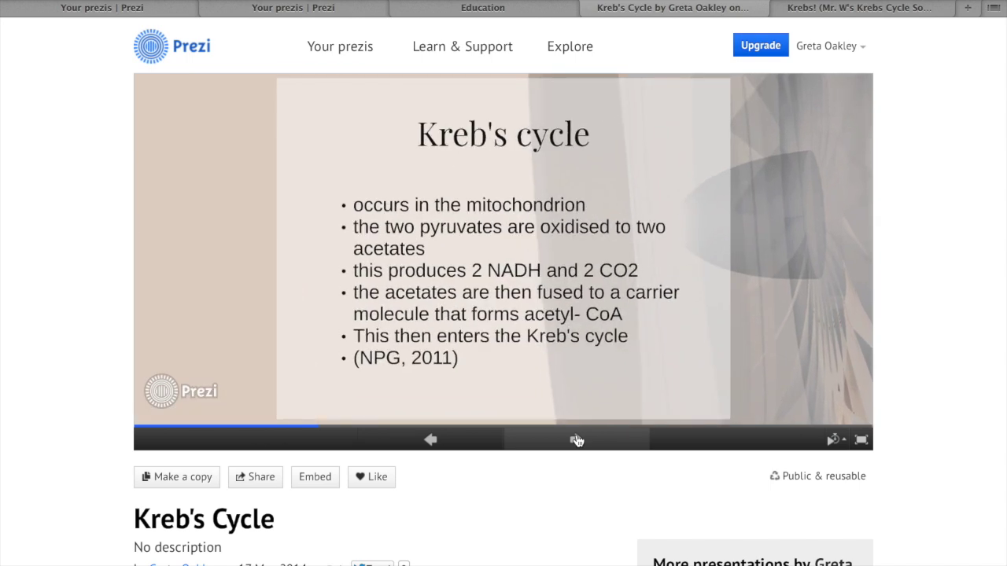
pyautogui.click(576, 440)
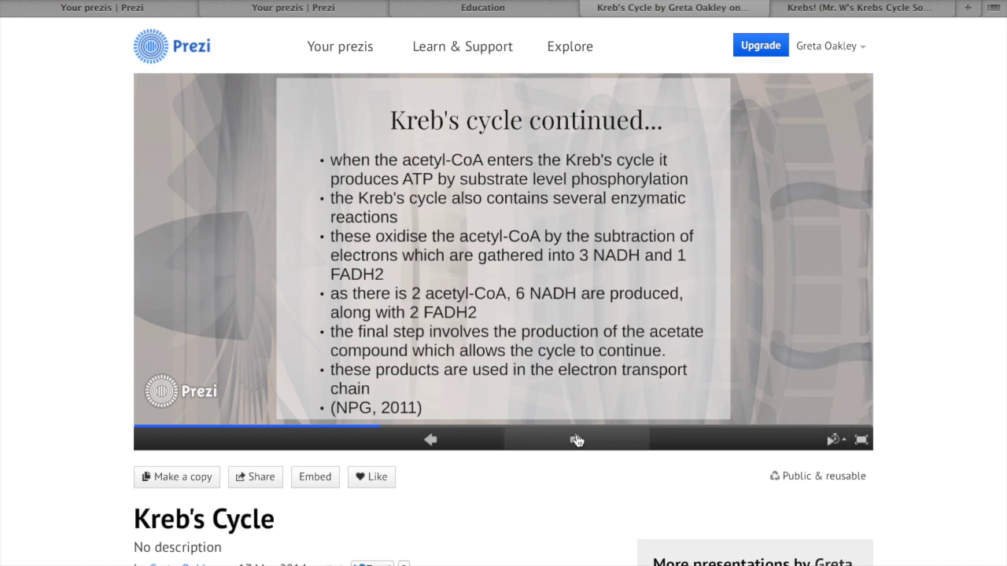
pyautogui.click(577, 440)
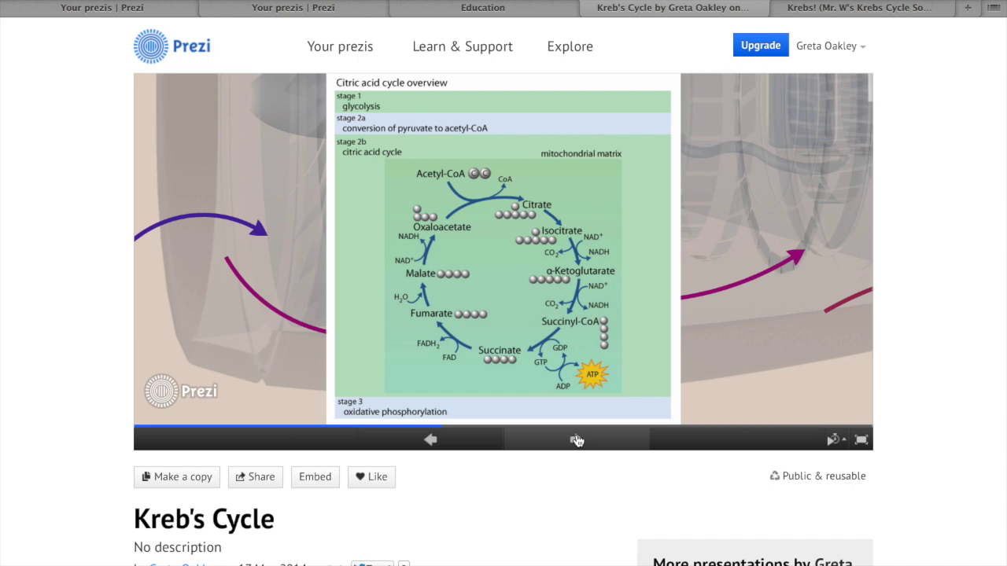
pyautogui.click(577, 441)
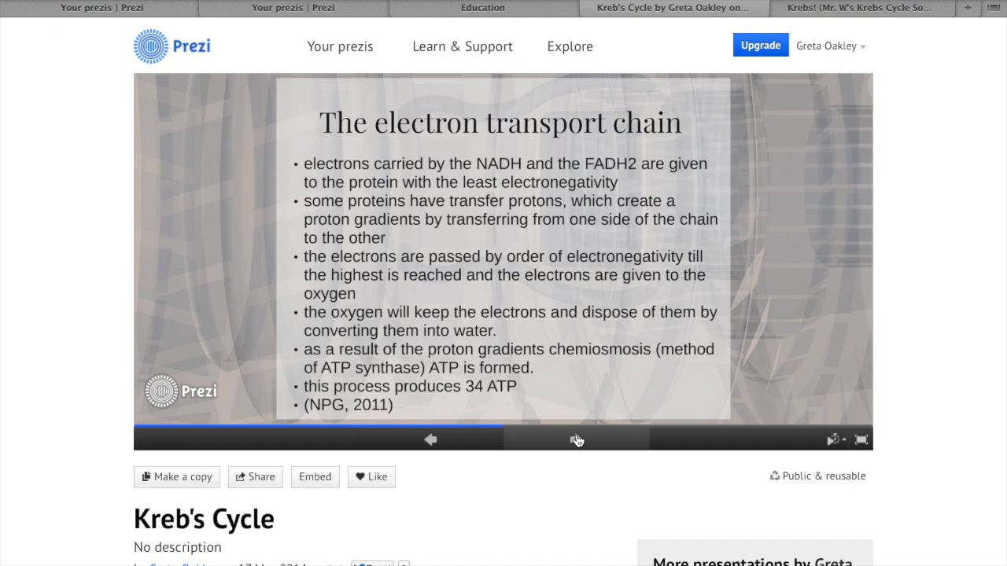
pyautogui.click(576, 440)
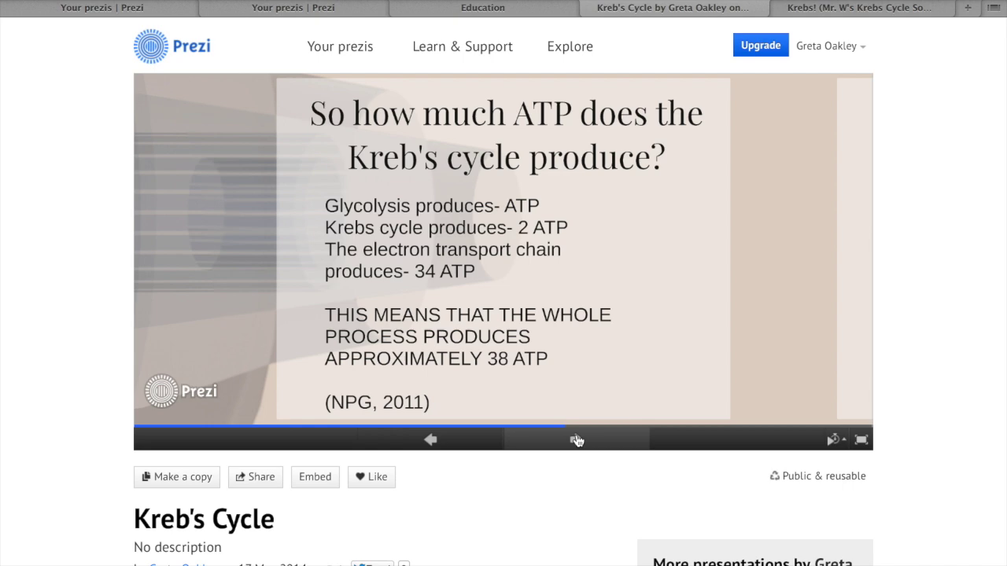
pyautogui.click(577, 440)
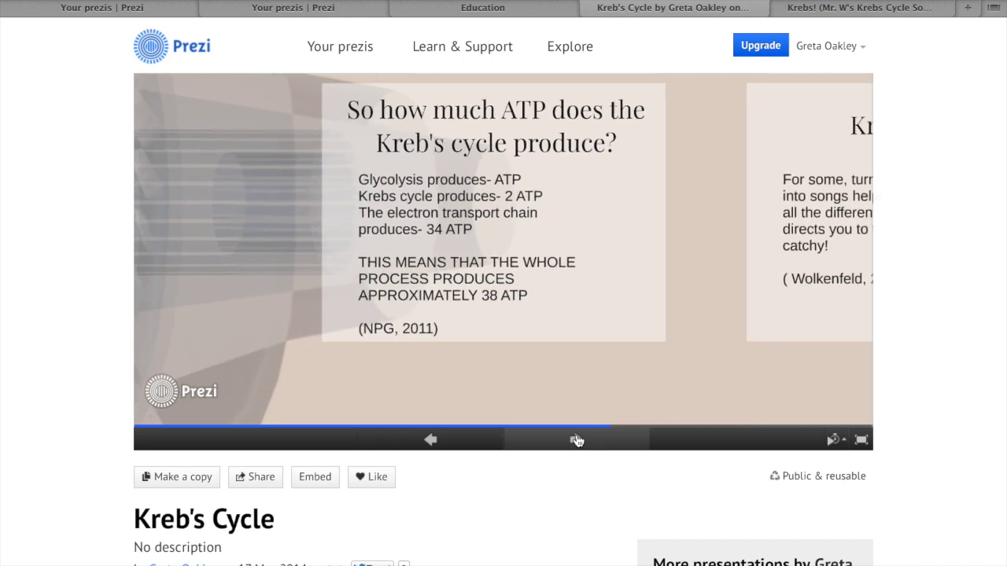
pyautogui.click(576, 440)
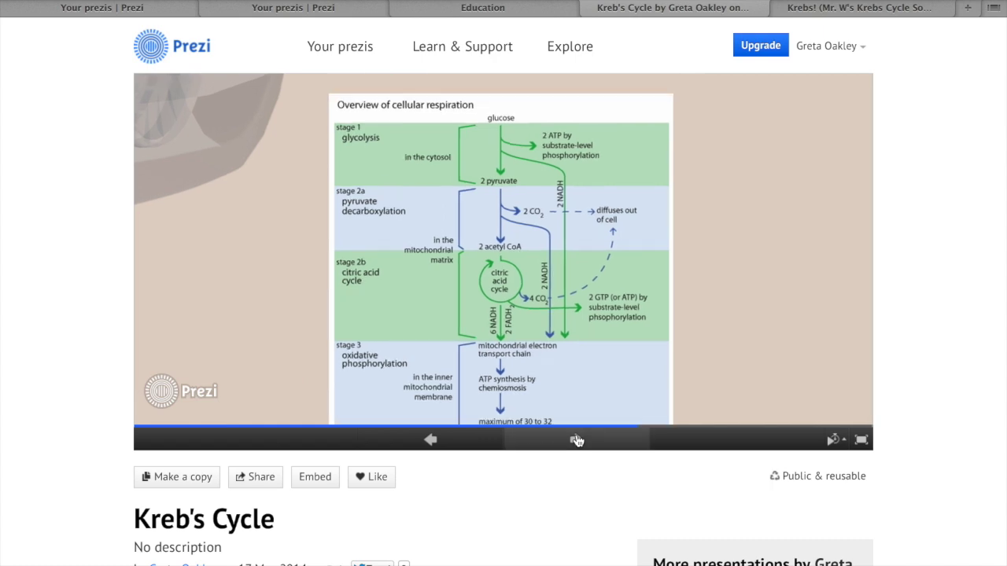
# Pause the embedded Krebs! video in the Kreb's Cycle prezi and continue through the remaining frames to the end
pyautogui.click(576, 441)
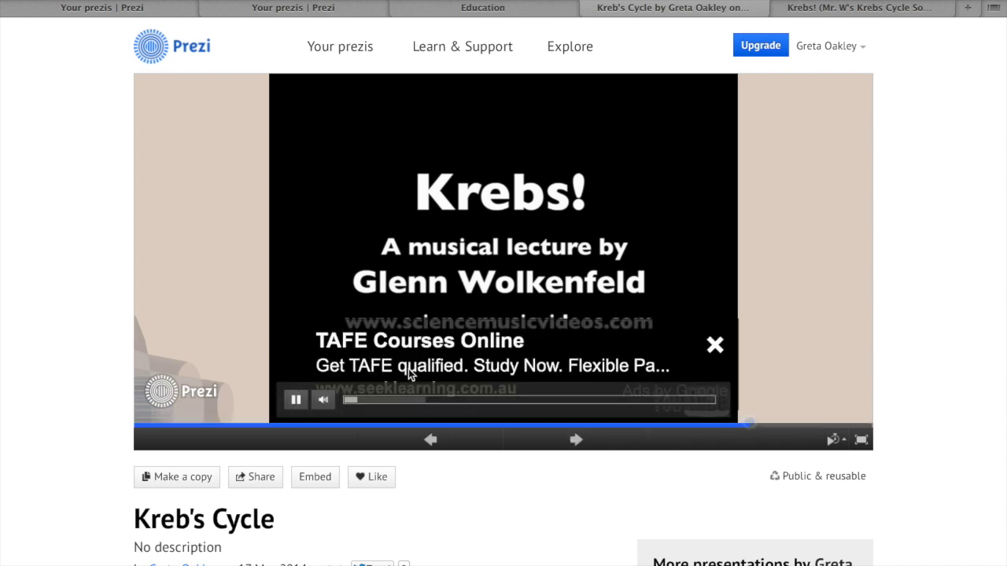
pyautogui.click(296, 401)
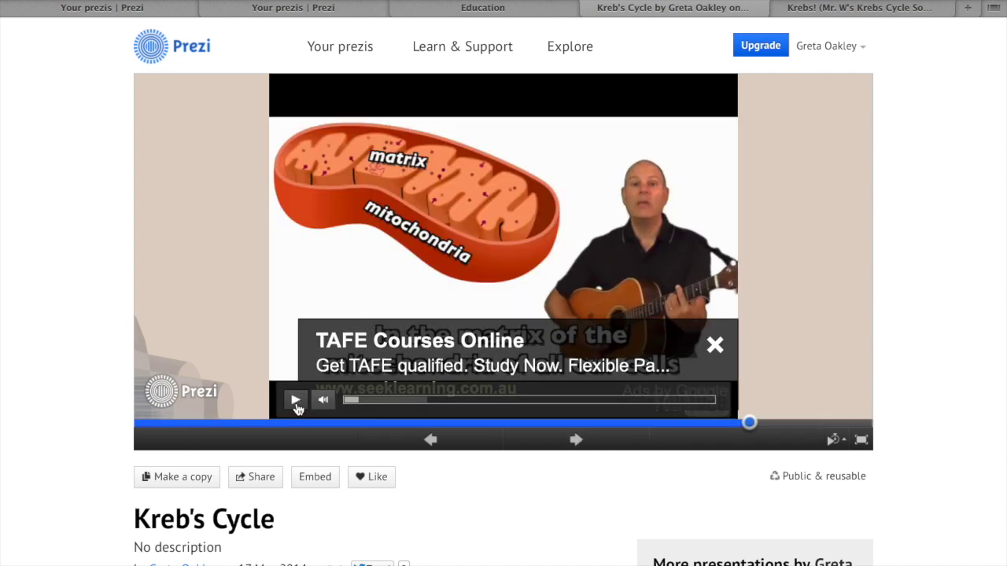
pyautogui.click(601, 442)
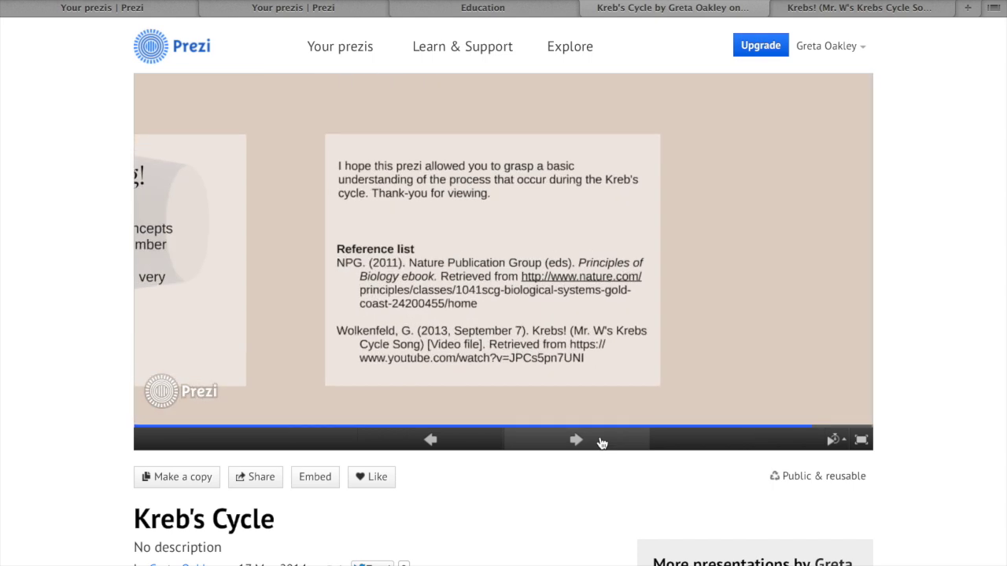
pyautogui.click(601, 442)
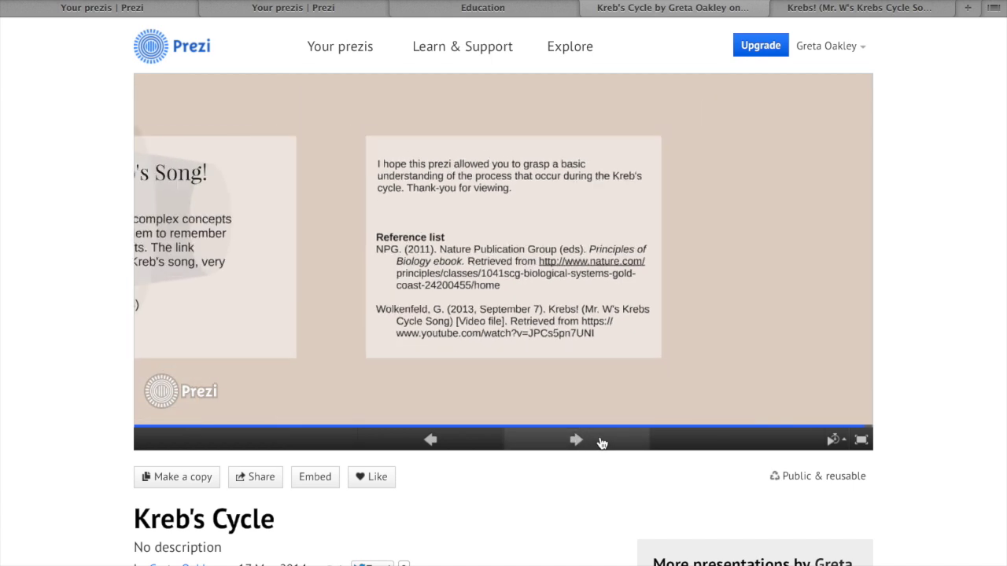